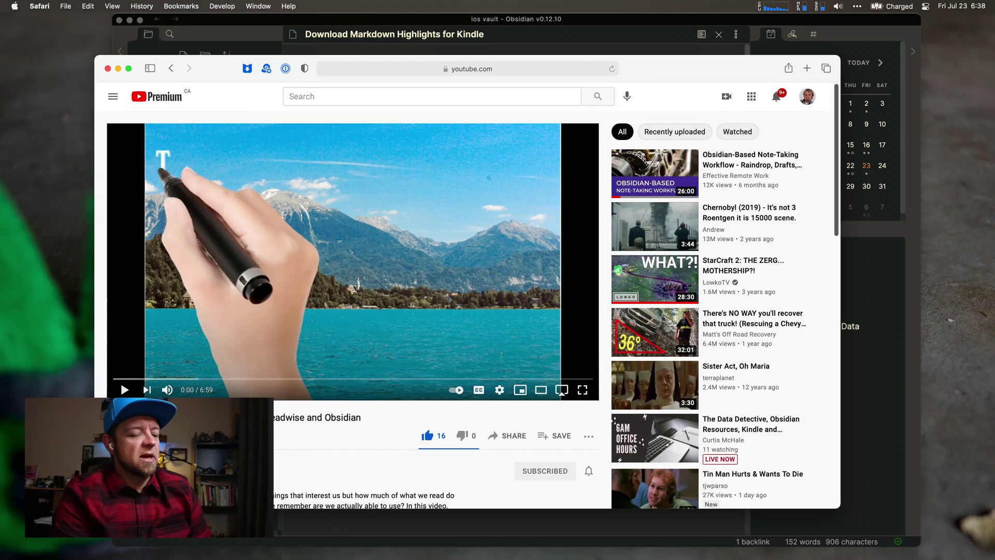
Scroll down and back up through the YouTube video page to look it over.
scroll(172, 382, "down", 2)
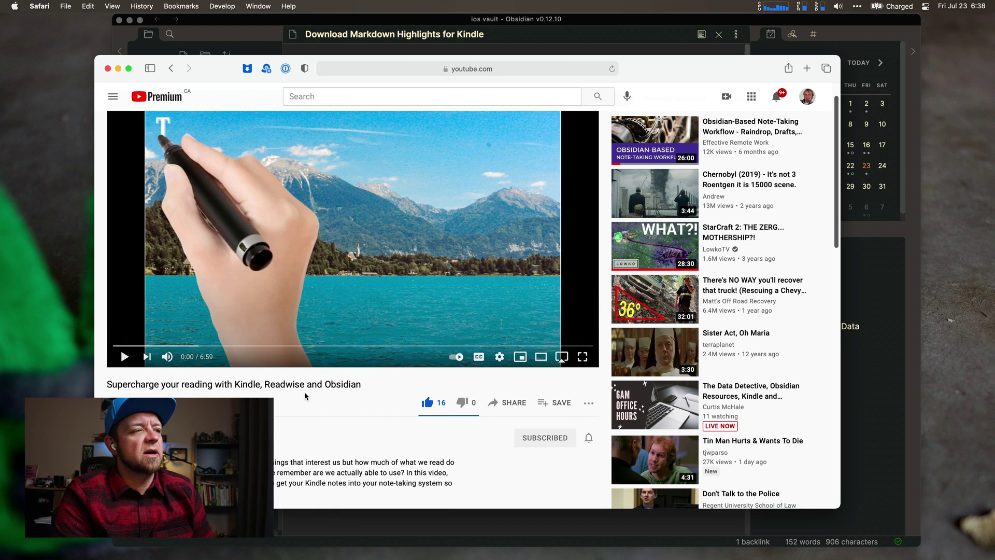
scroll(319, 397, "down", 3)
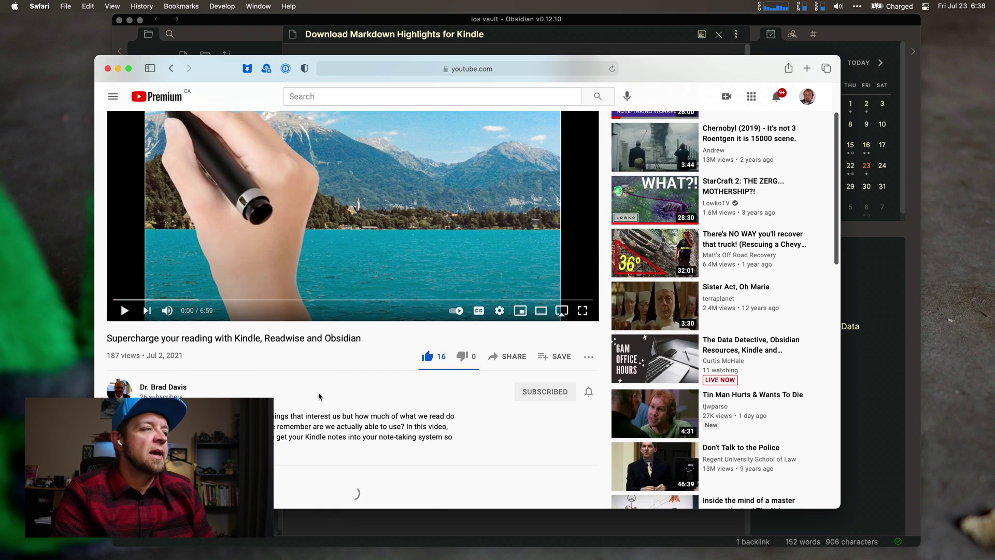
scroll(318, 397, "down", 10)
scroll(318, 396, "up", 10)
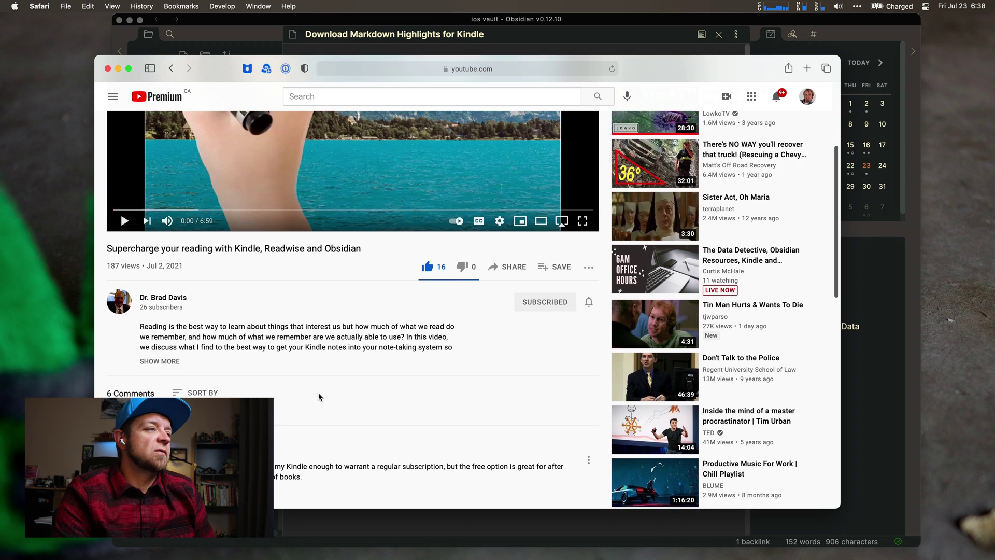
scroll(318, 396, "up", 1)
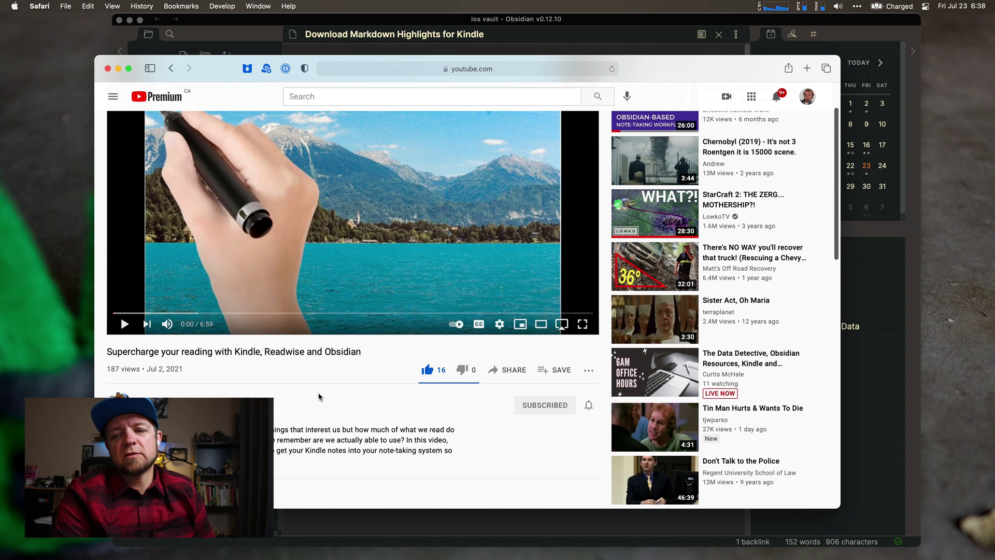
Close the video's browser window, dismiss the app launcher unused, and bring Chrome forward.
left_click(107, 69)
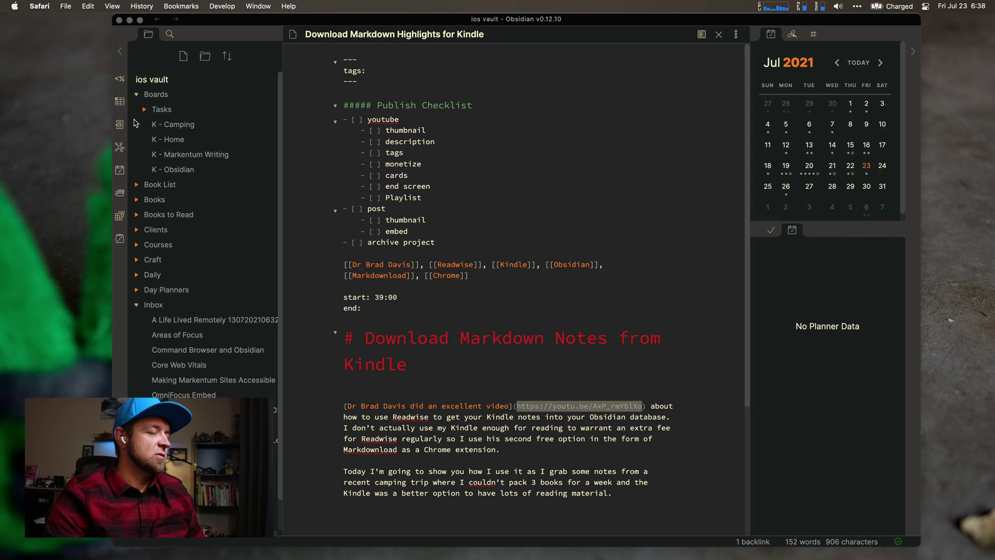
key("alt+space")
type("chor")
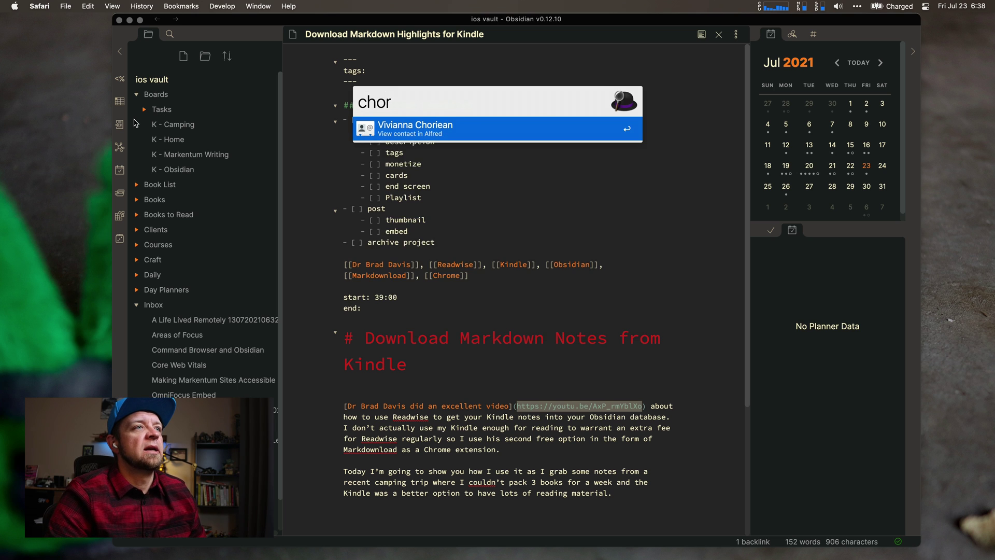
key("BackSpace")
key("BackSpace")
key("BackSpace")
key("BackSpace")
key("Escape")
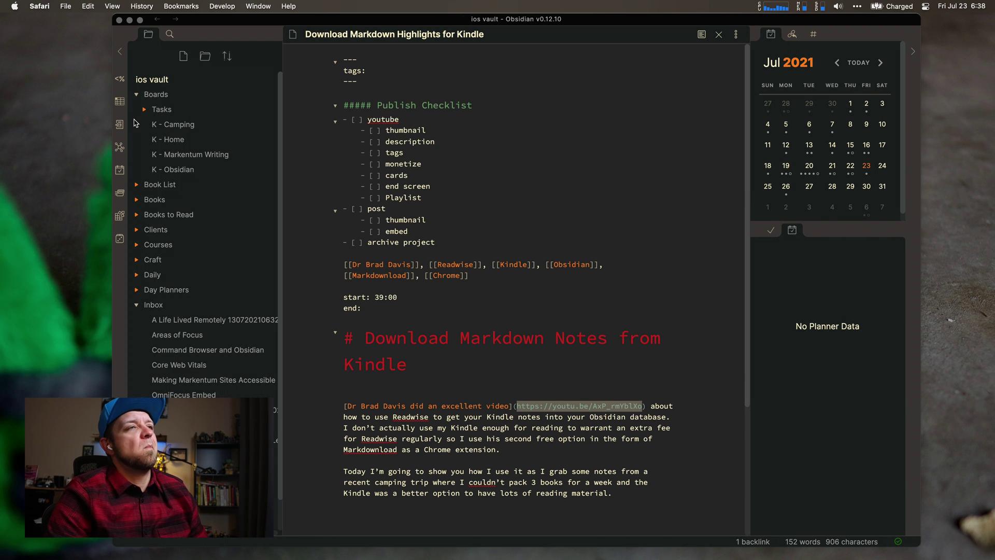
key("super+Tab")
Search Google for 'markdownload' and open the extension's Chrome Web Store listing.
key("super+n")
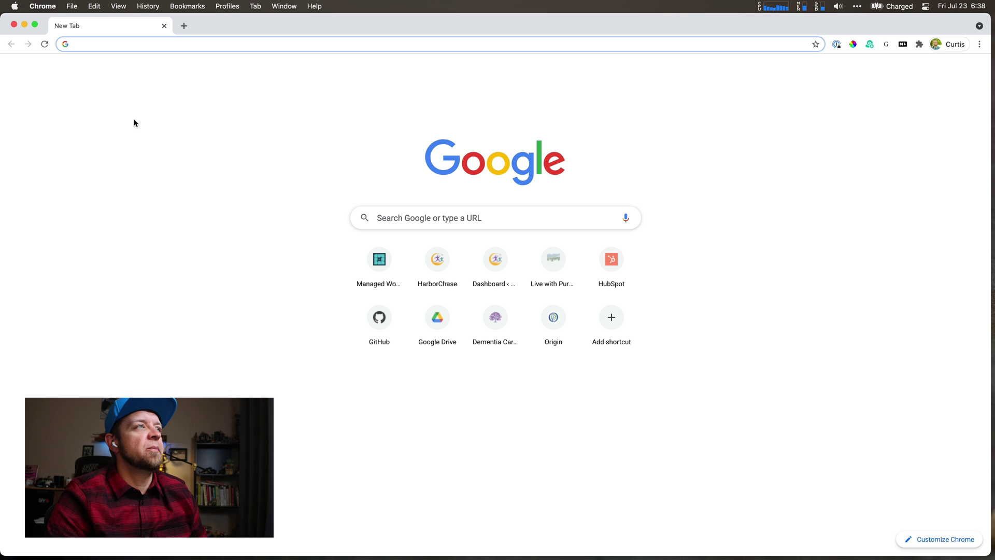
type("markdownload")
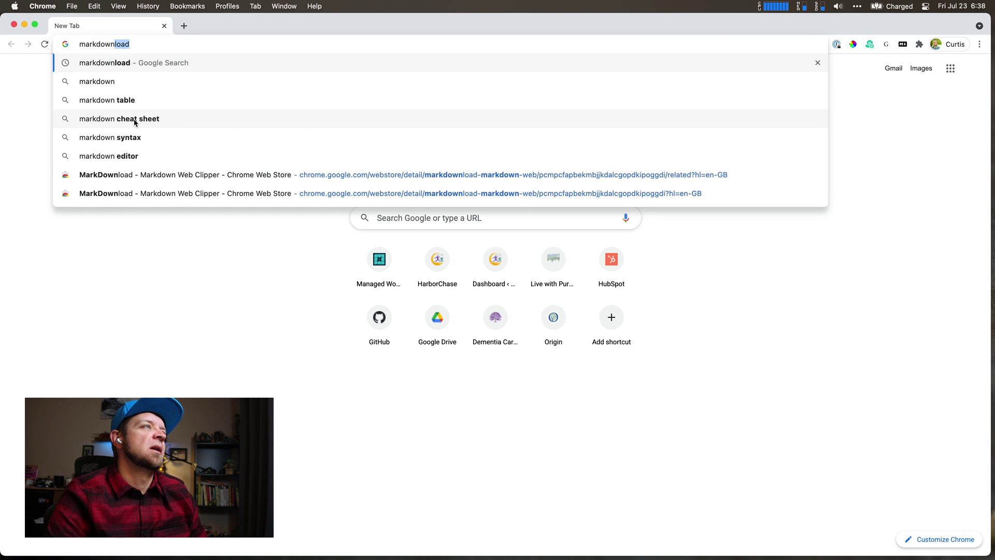
key("Return")
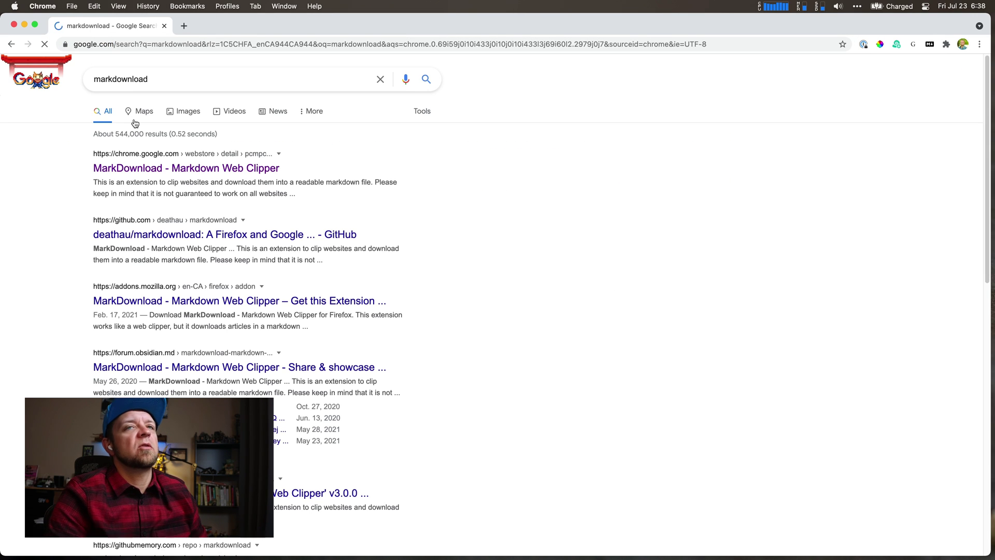
left_click(133, 169)
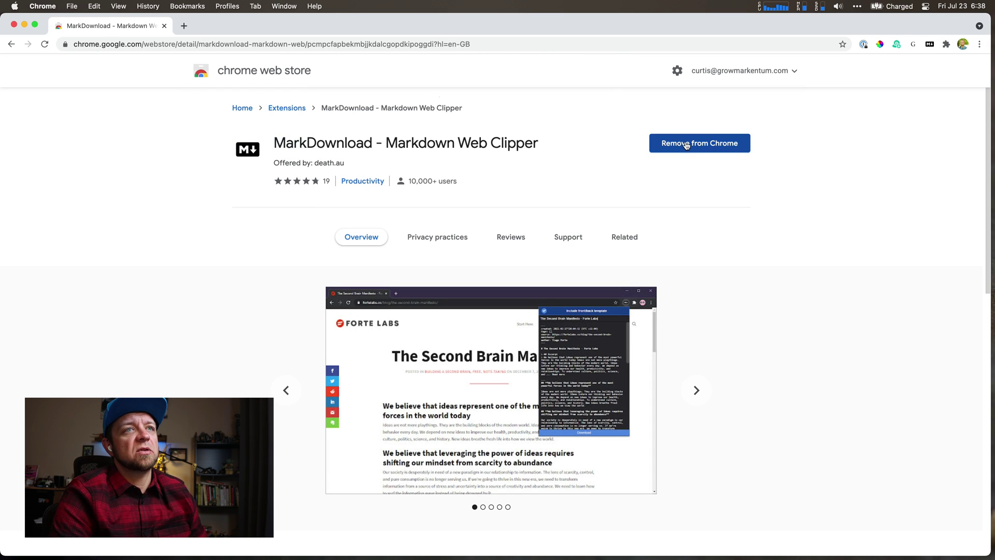
left_click(325, 49)
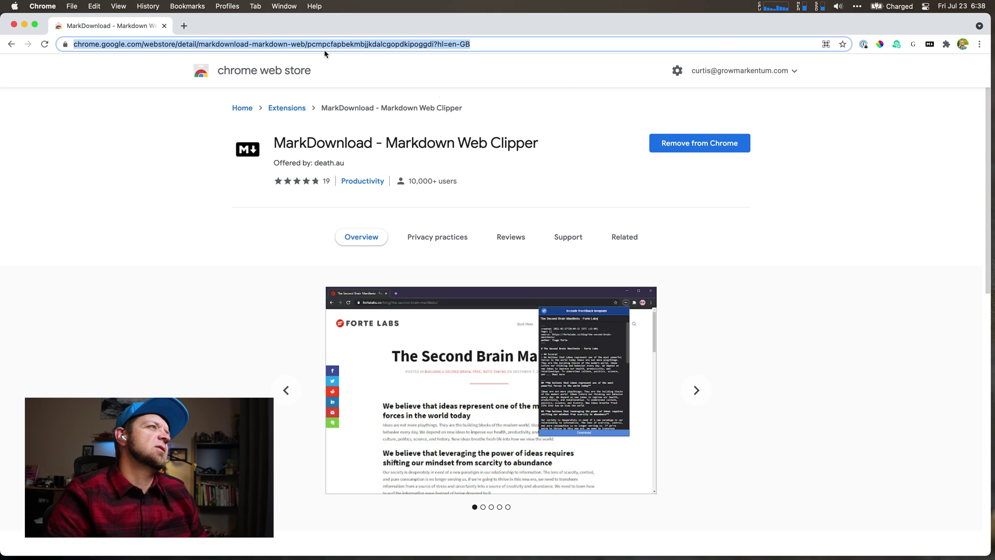
Open The Productivity Project in the Kindle notebook and download its highlights via MarkDownload as markdown.
type("kindle.amazon.ca")
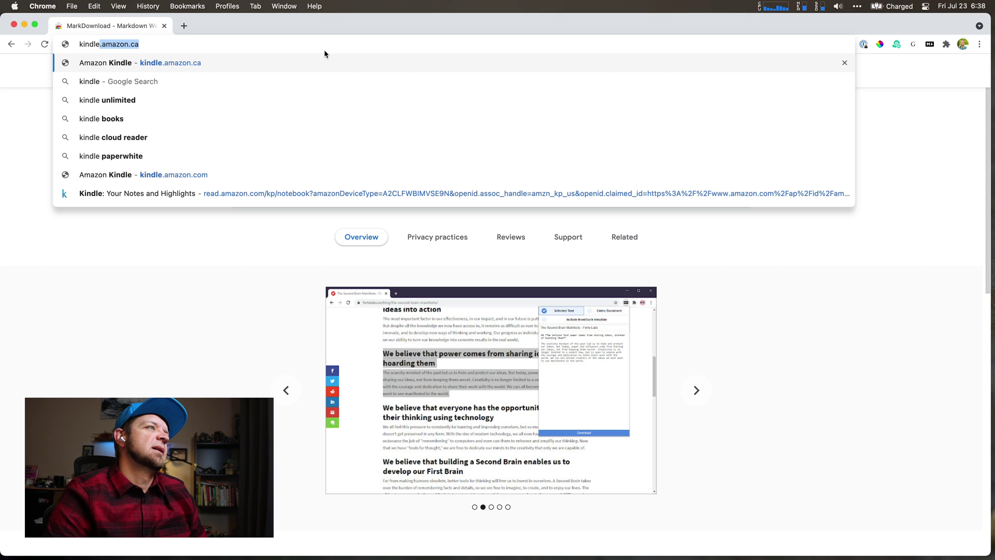
key("Return")
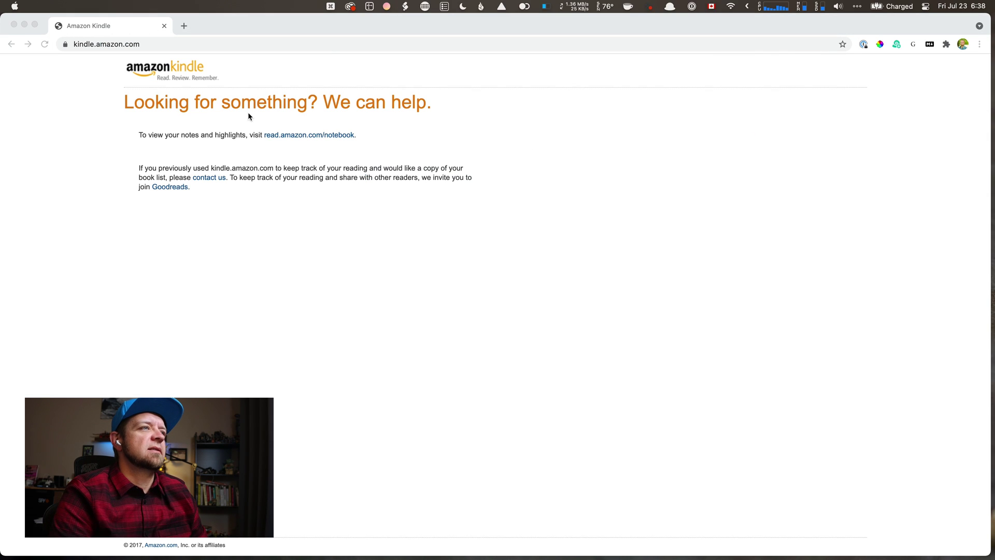
left_click(289, 136)
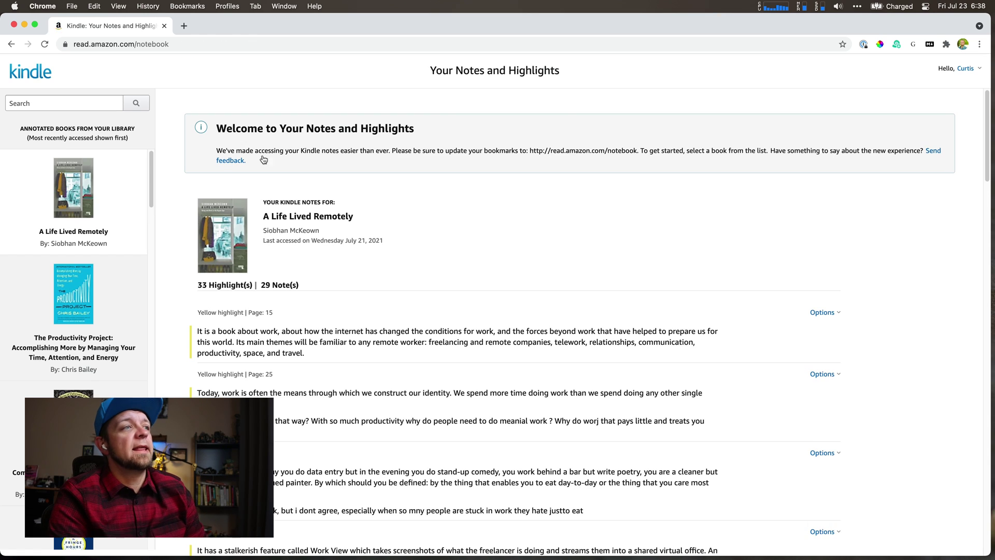
left_click(49, 298)
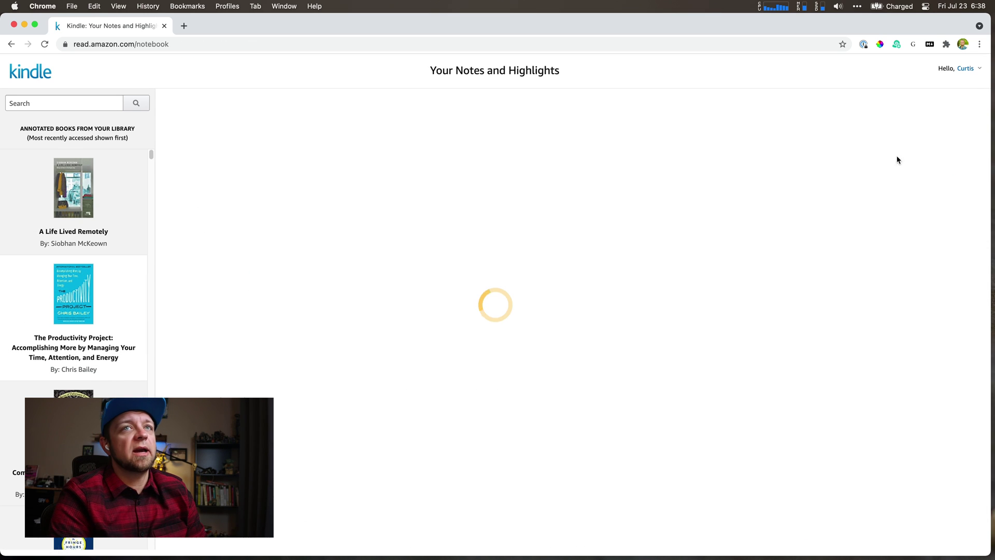
left_click(931, 45)
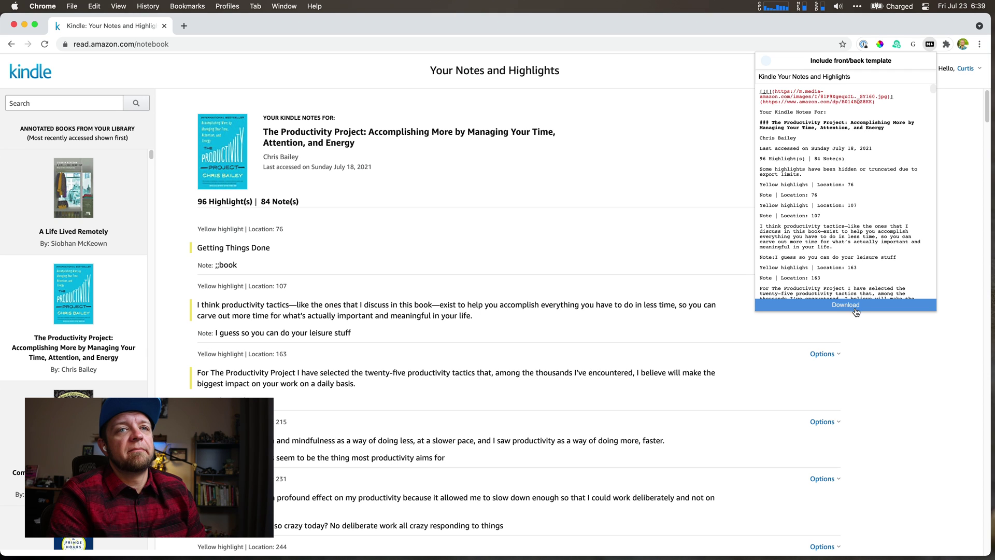
left_click(854, 306)
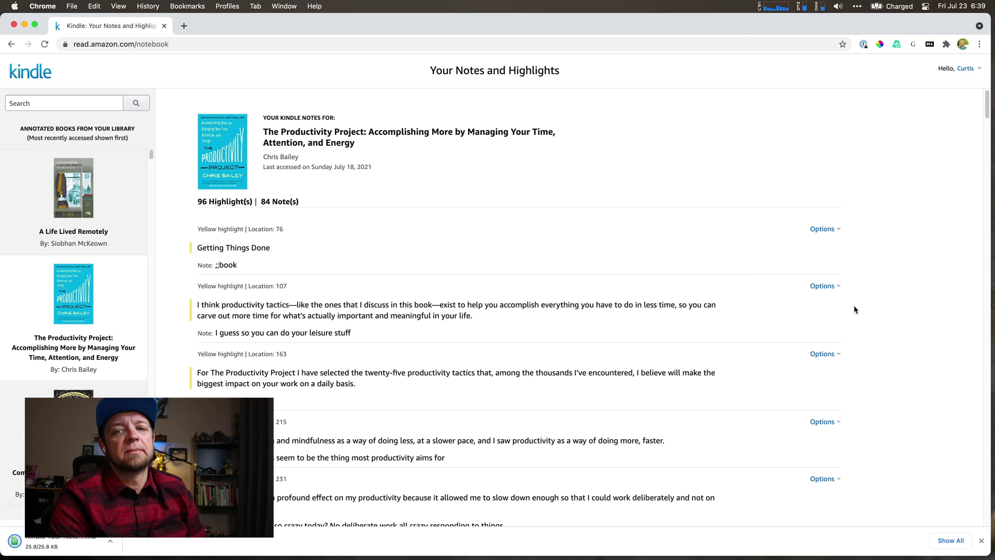
left_click(111, 541)
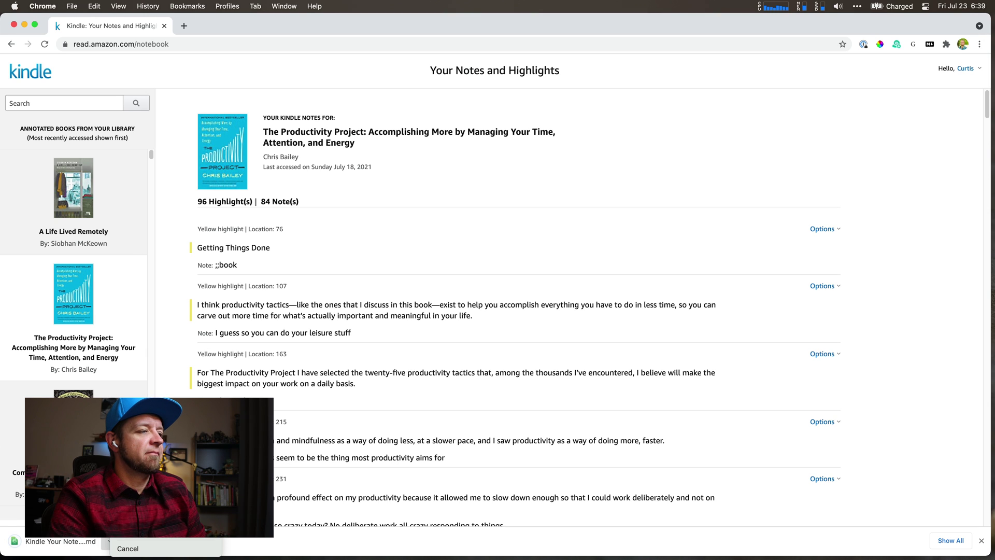
Open the downloaded markdown notes file in Atom and close the welcome tabs.
left_click(156, 529)
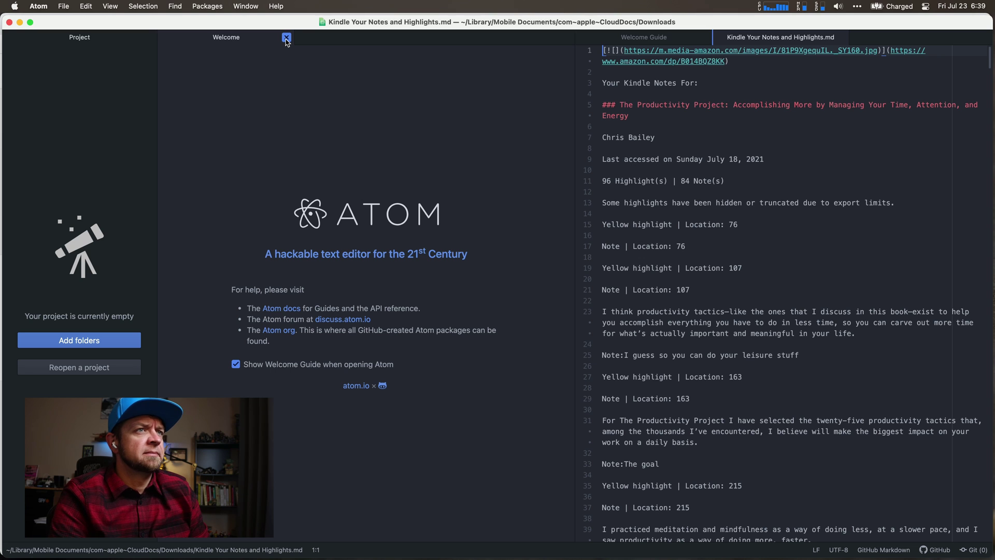
left_click(286, 40)
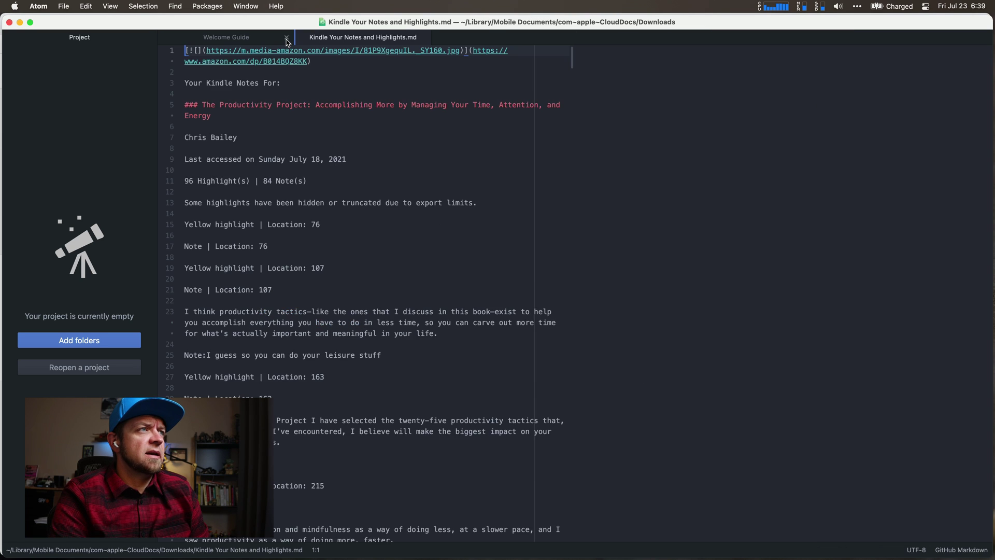
left_click(286, 37)
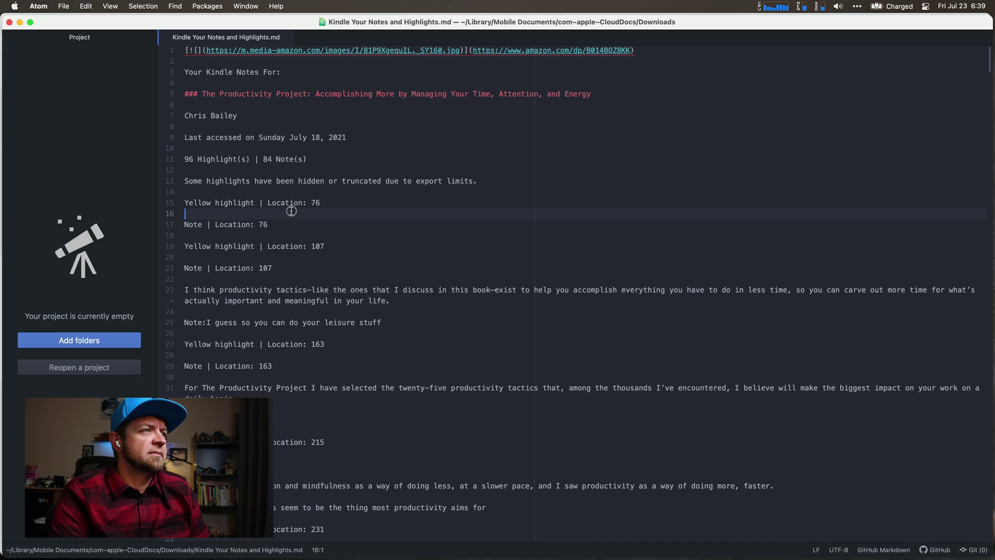
key("super+a")
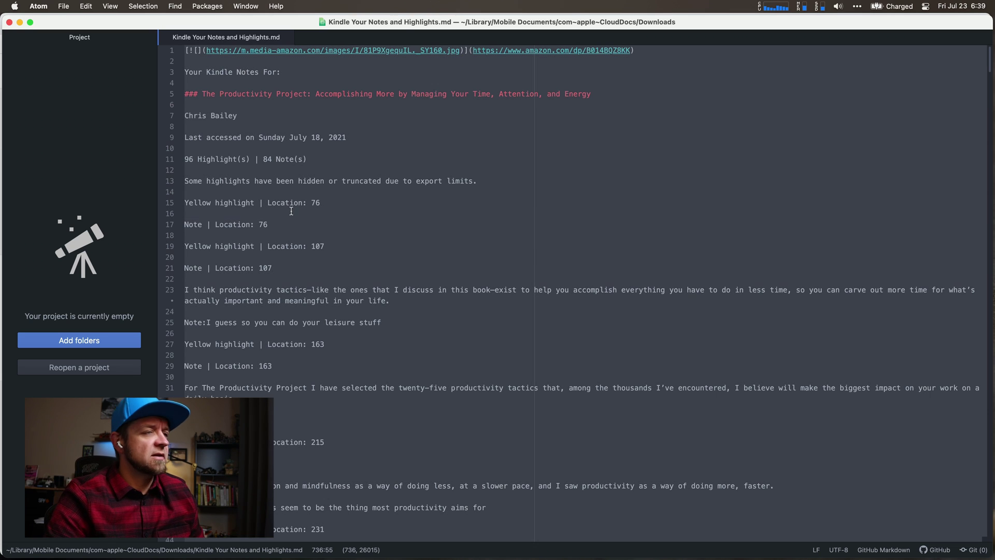
left_click(292, 208)
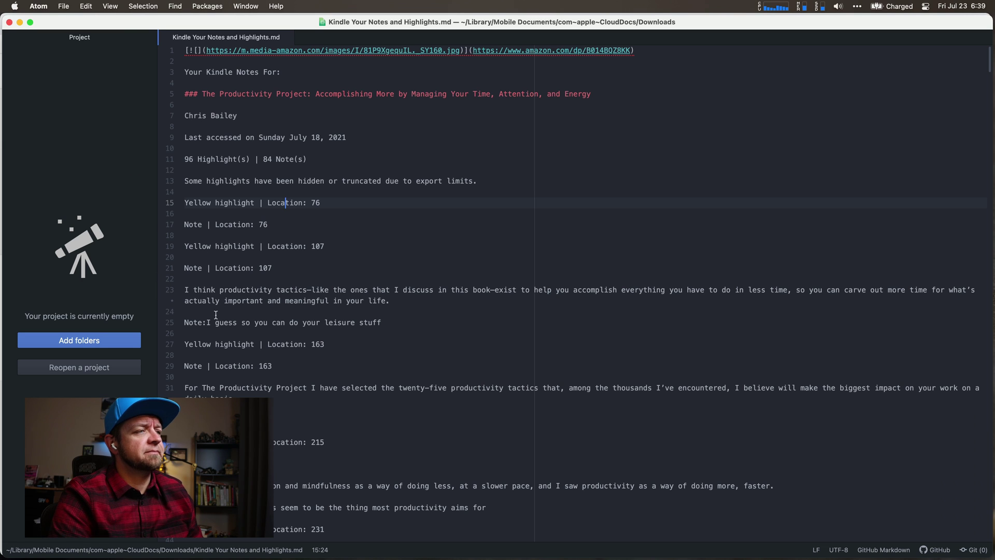
Add '>' quote markers to the first highlight on line 23, scroll the notes, return to Chrome.
left_click(186, 289)
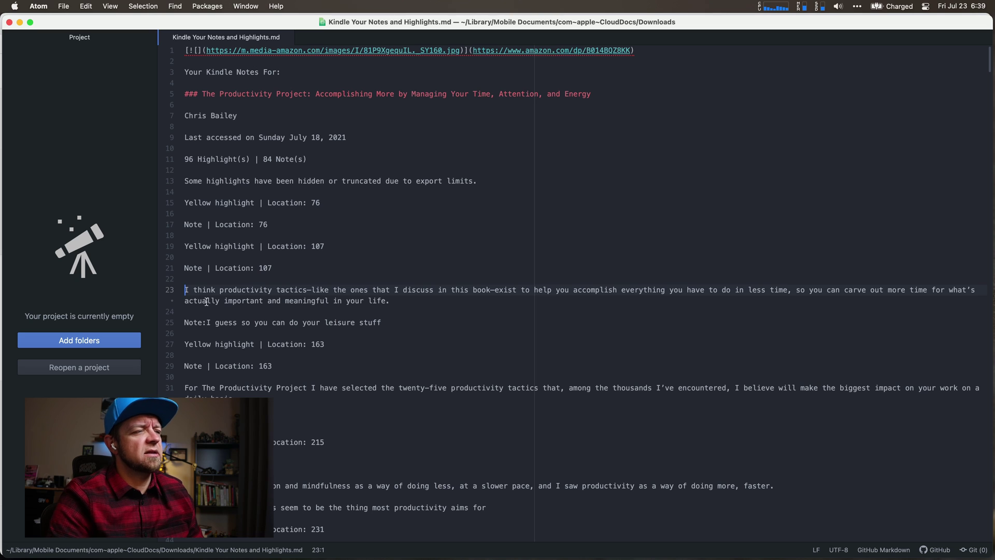
type(">")
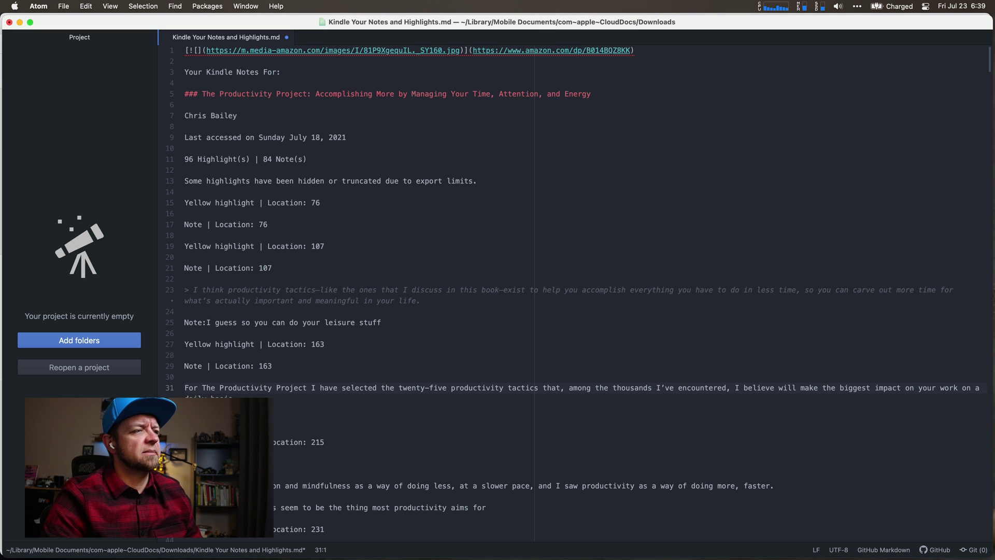
type(">")
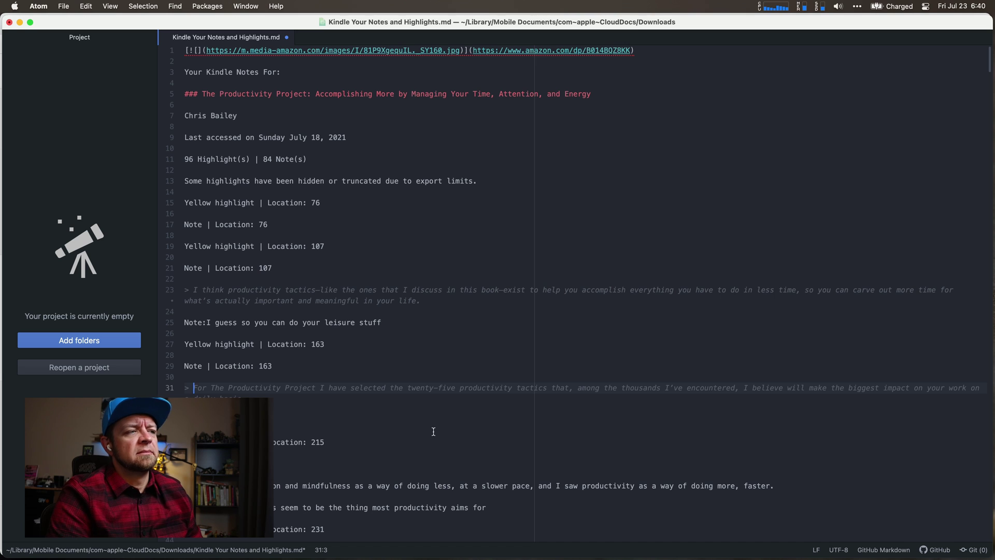
scroll(433, 432, "down", 3)
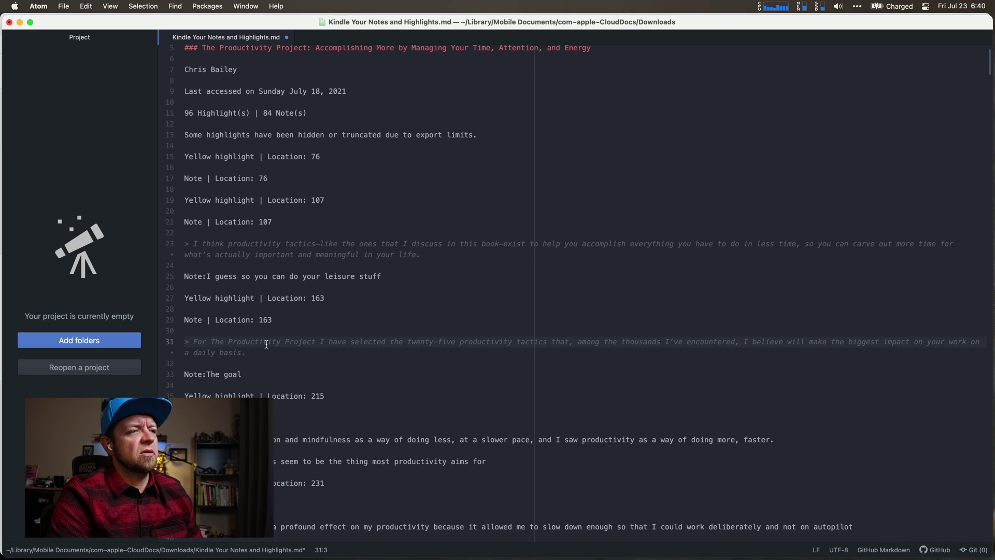
scroll(309, 405, "down", 2)
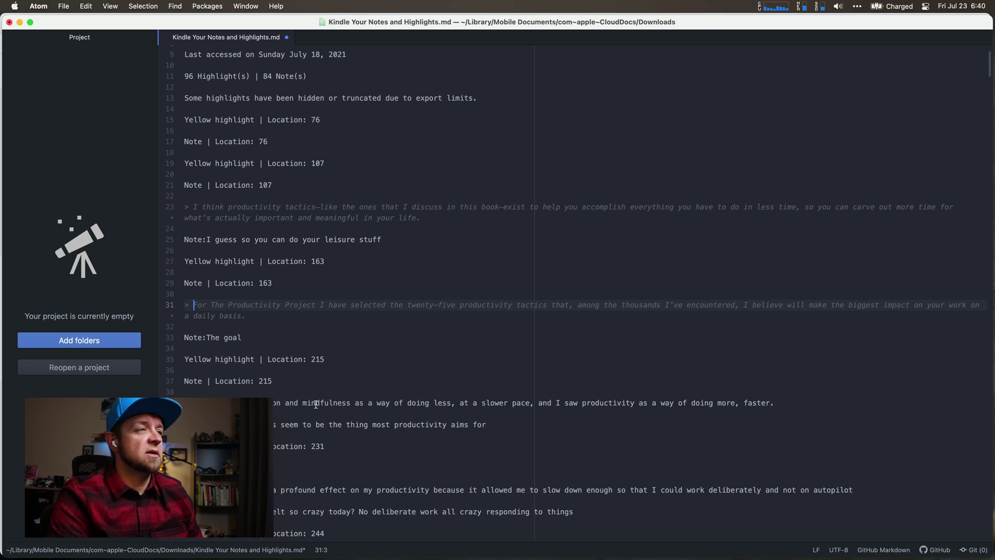
key("super+Tab")
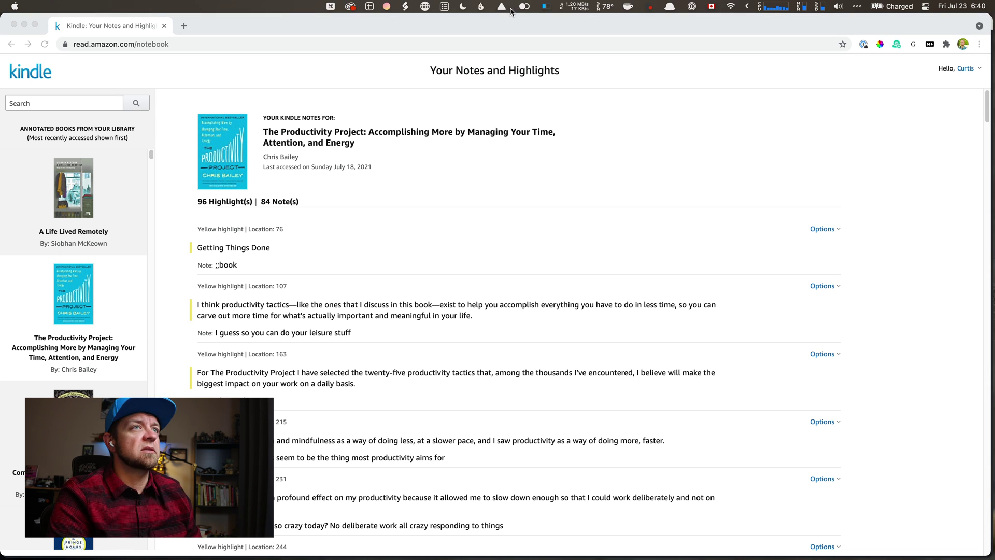
Snap the Kindle page left and Obsidian right, collapsing both Obsidian sidebars.
left_click_drag(502, 20, 491, 50)
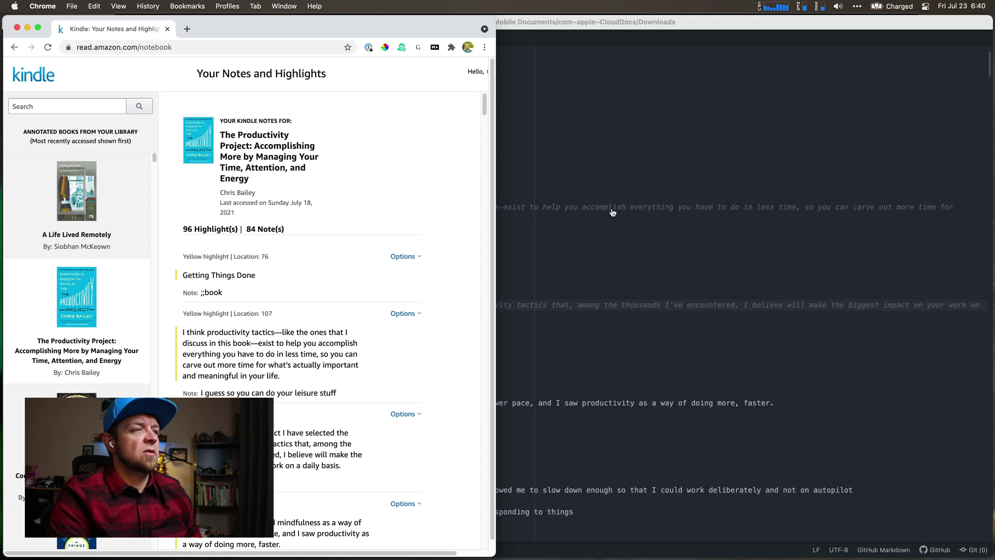
key("super+Tab")
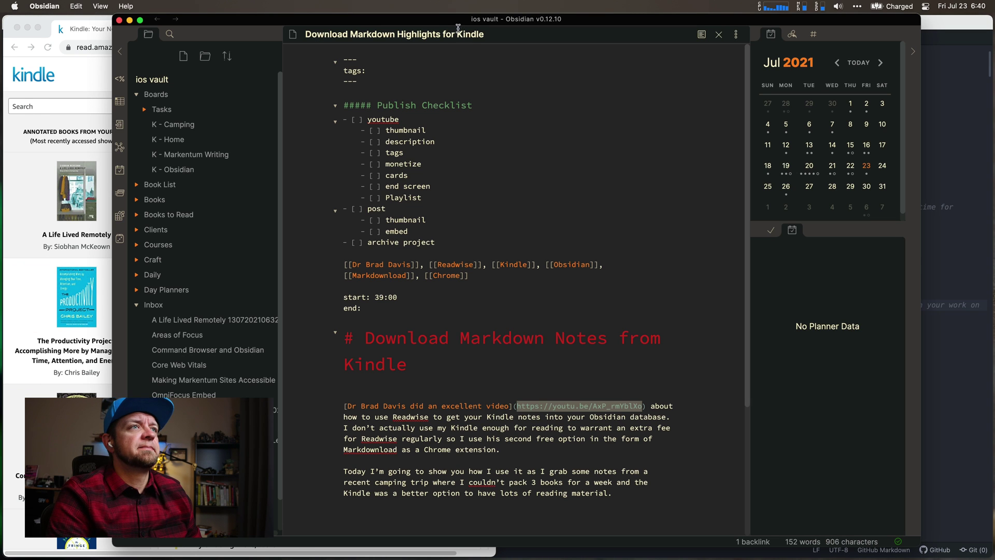
left_click_drag(455, 20, 466, 37)
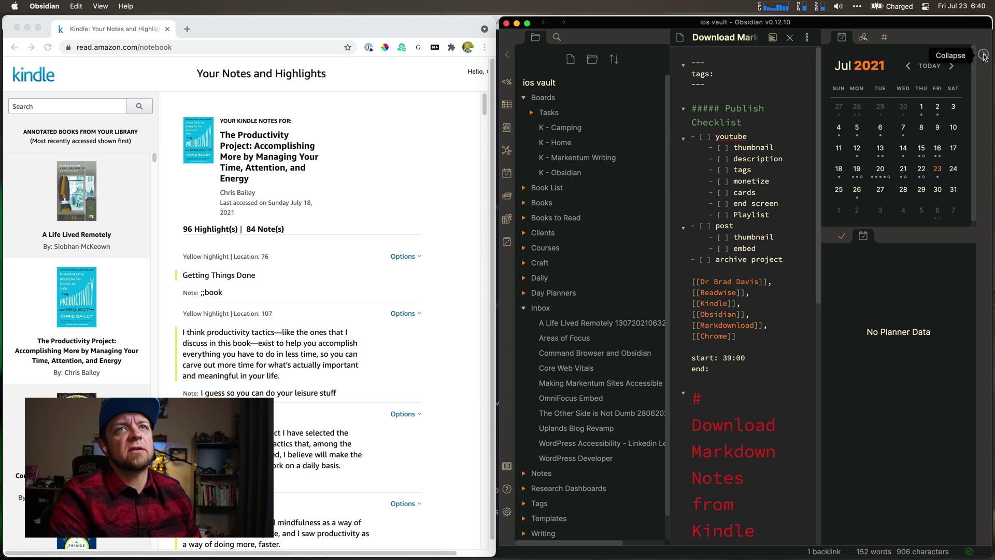
left_click(984, 55)
left_click(507, 55)
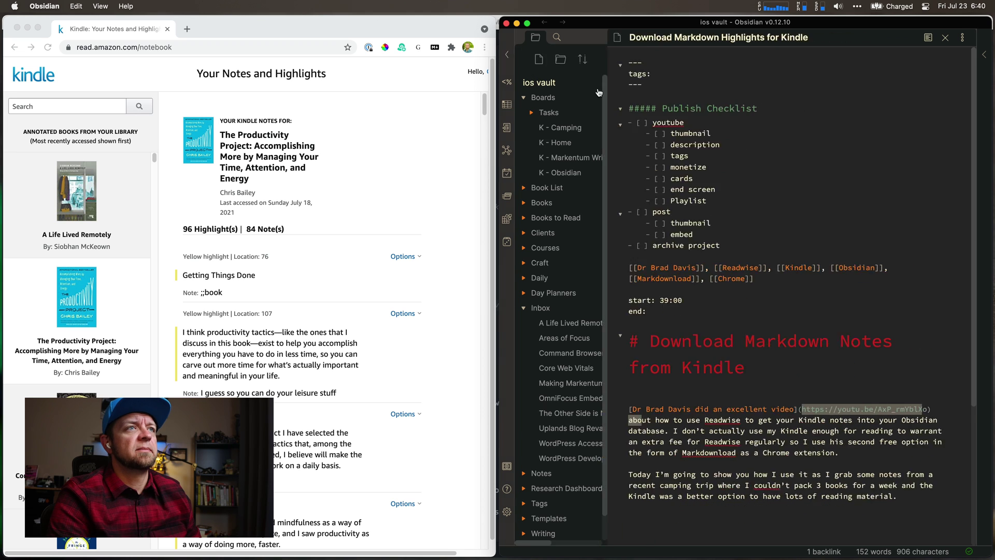
left_click(824, 229)
key("super+o")
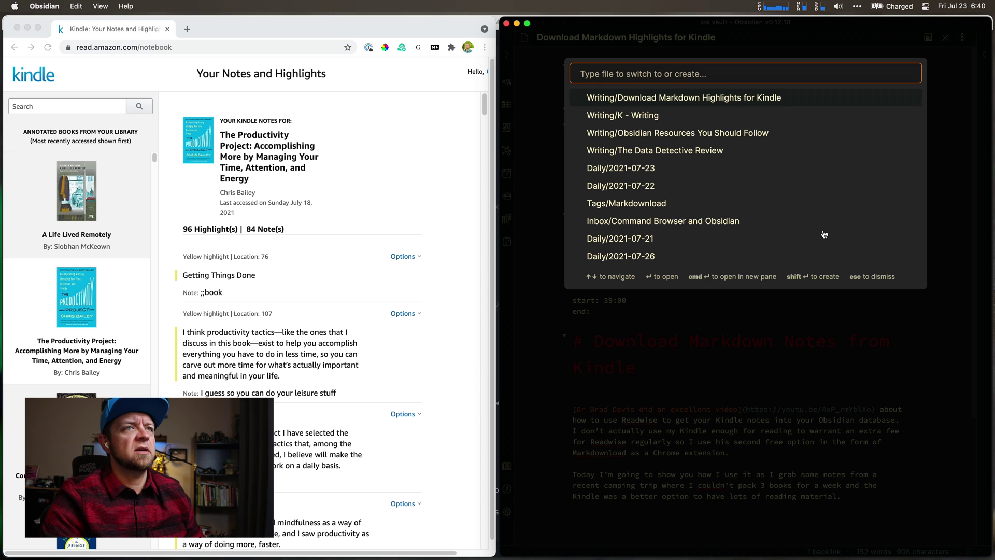
type("The Product")
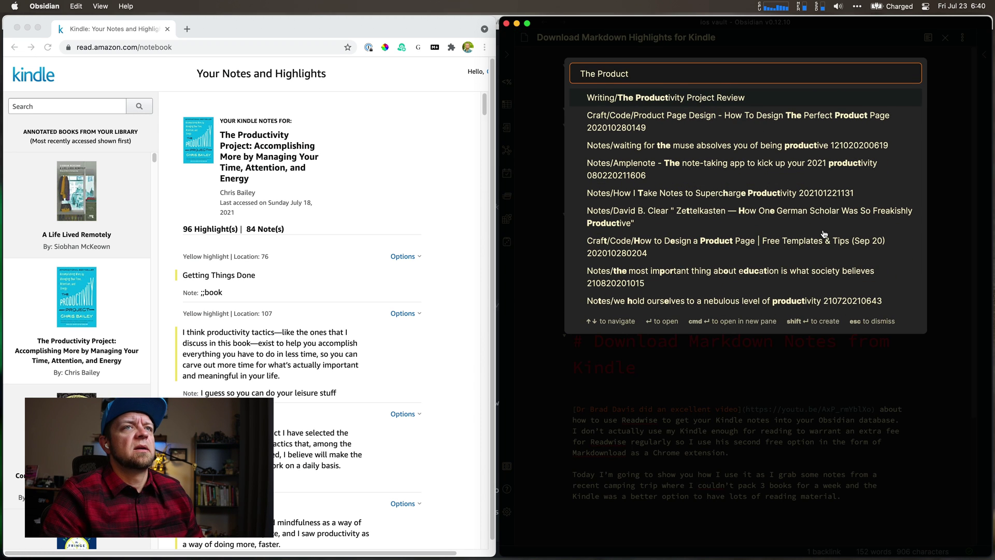
type("ivity Pro")
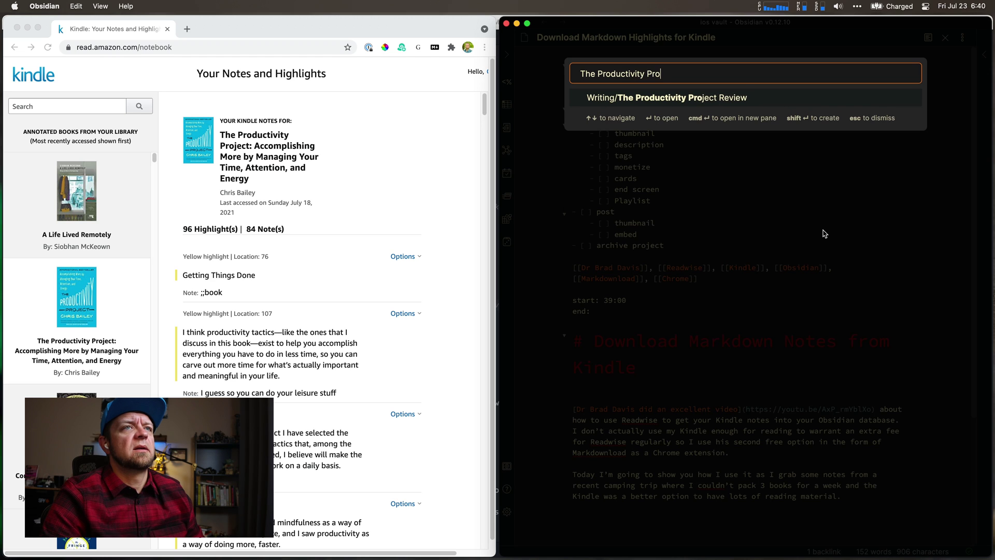
type("ject - Acco")
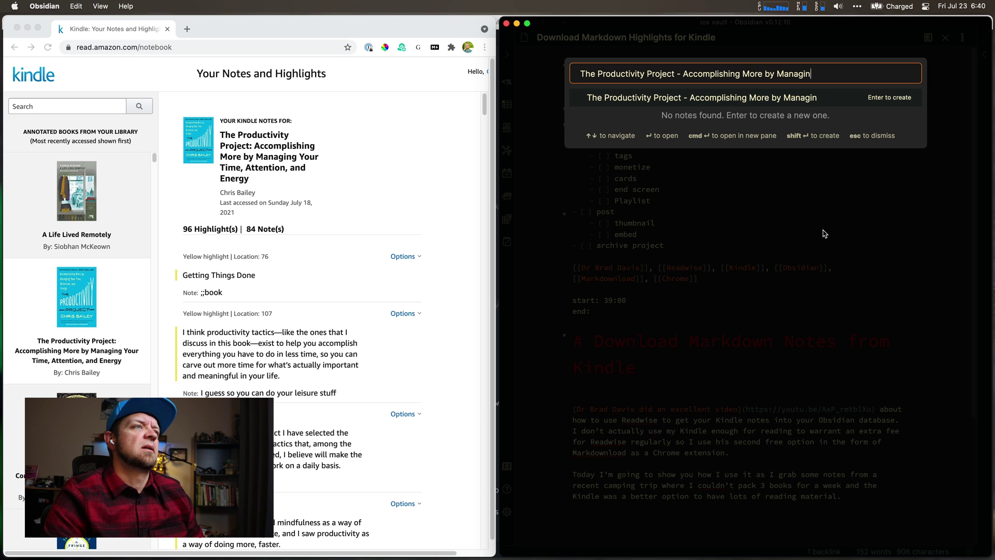
type("mplishing More by Managing Your Time")
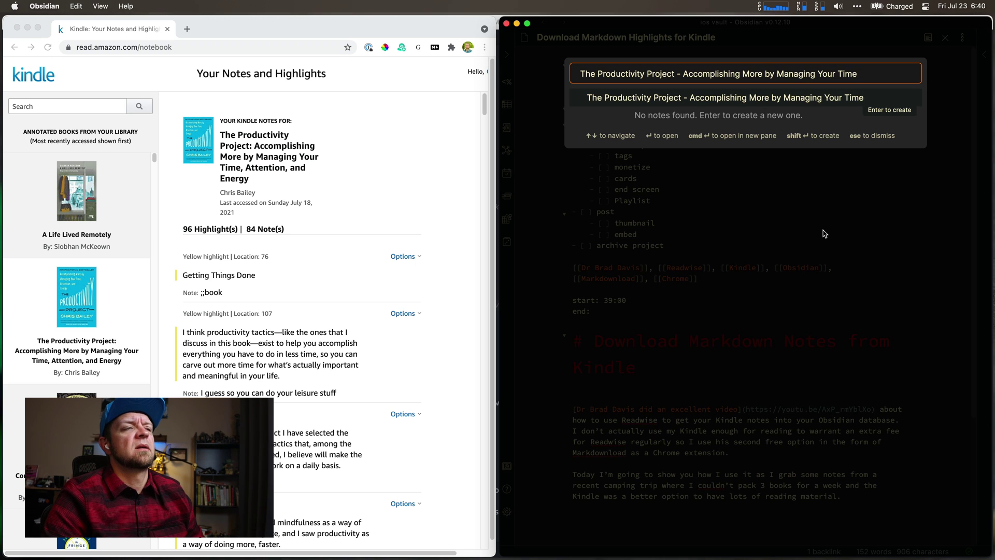
type(" Attention ")
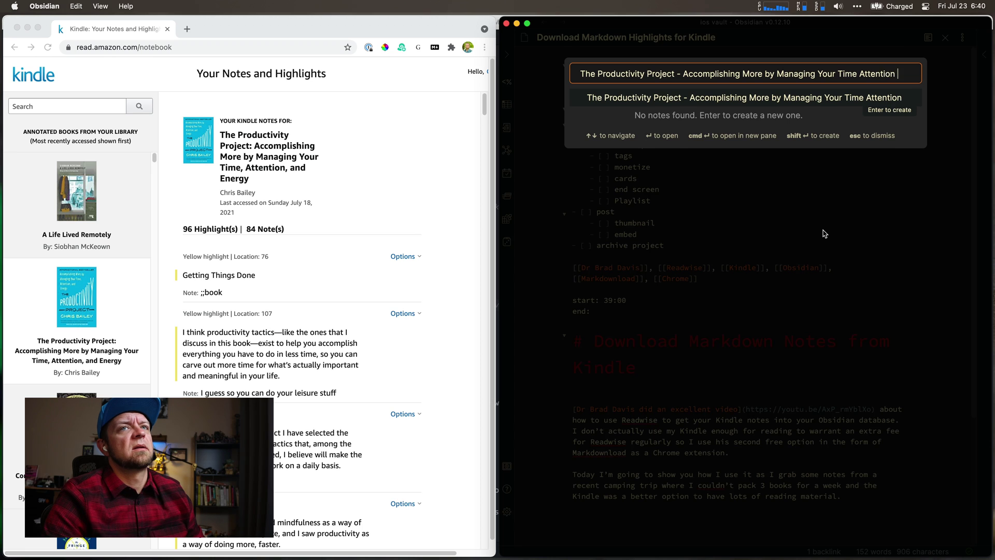
type("and Energy")
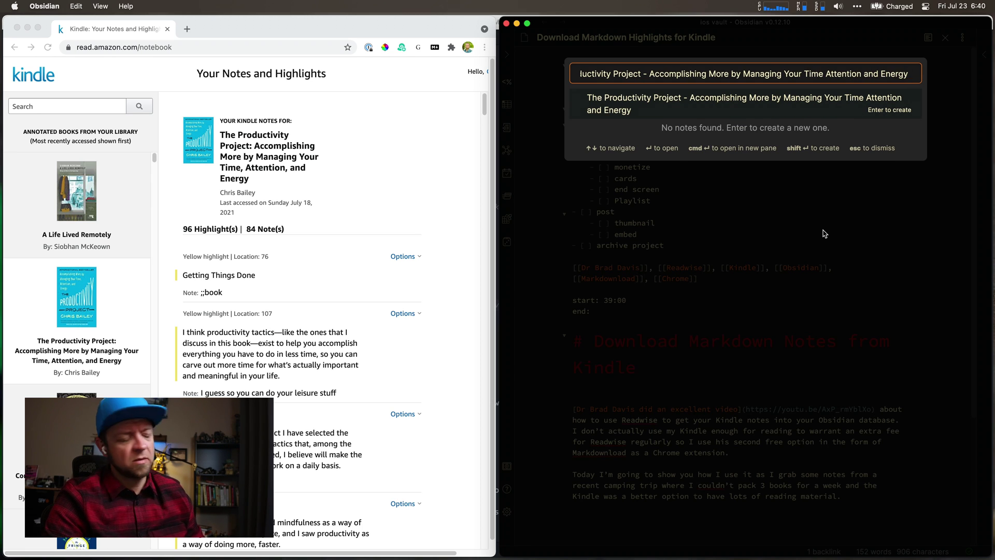
type(" 2307202")
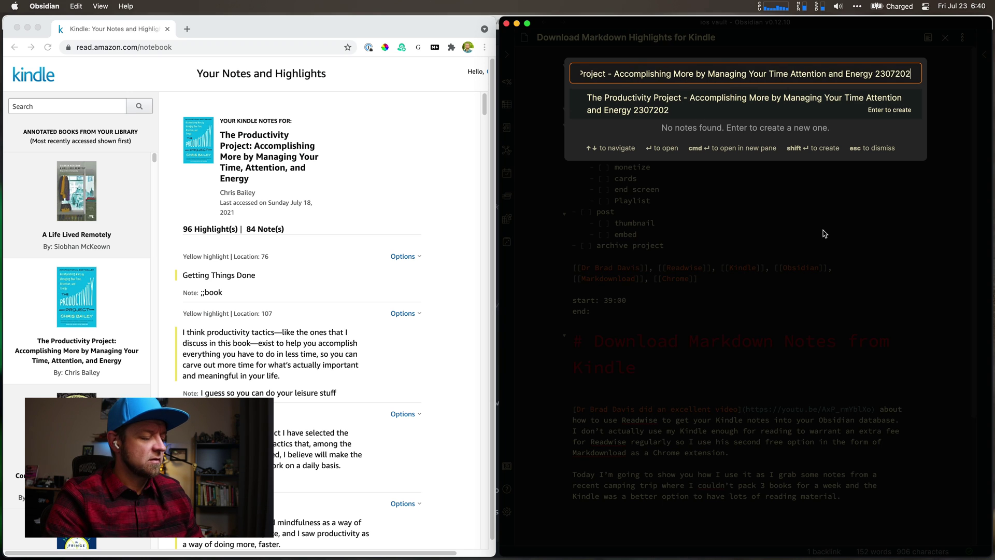
type("10640")
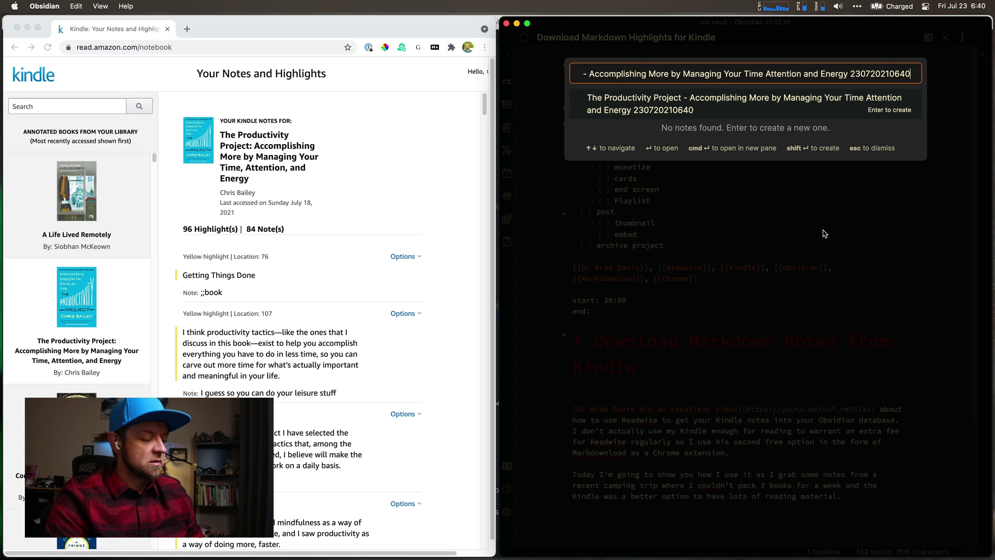
Create the note, insert the Book Template, and link the book's author after Author:.
key("Return")
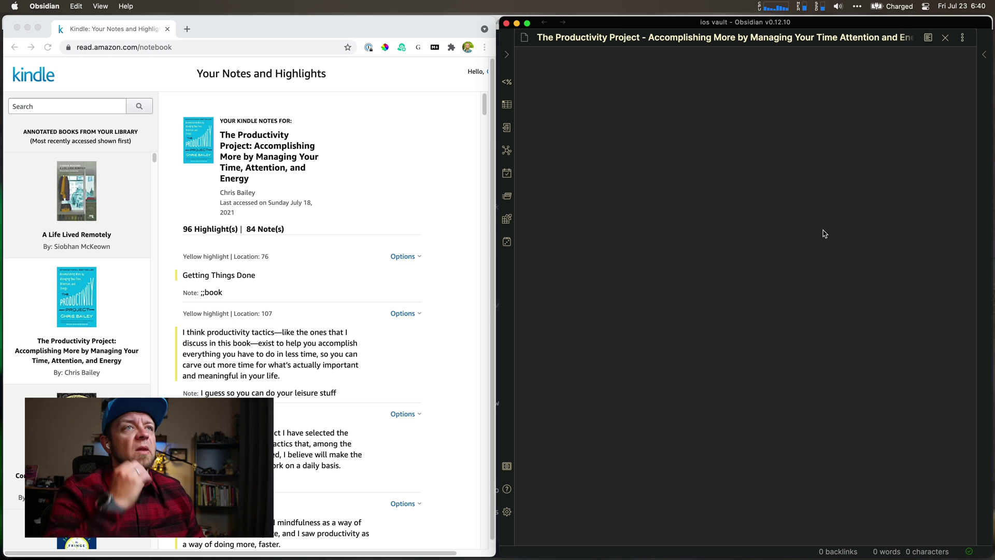
key("alt+e")
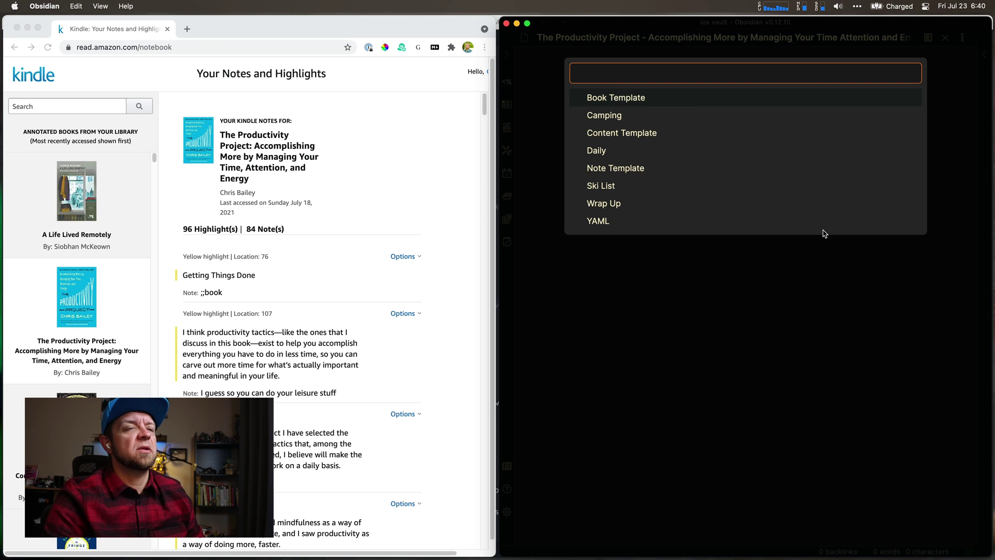
key("Return")
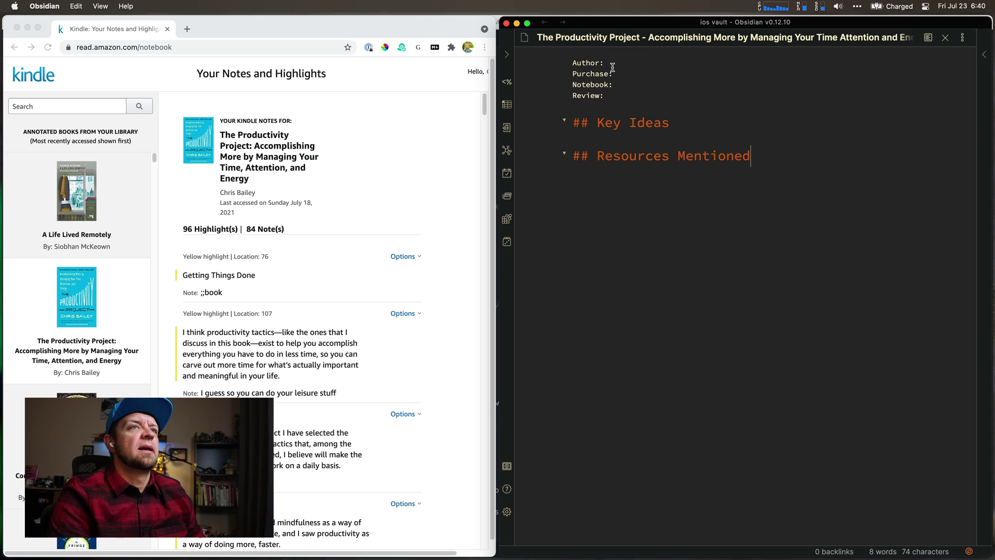
type("[[Ch")
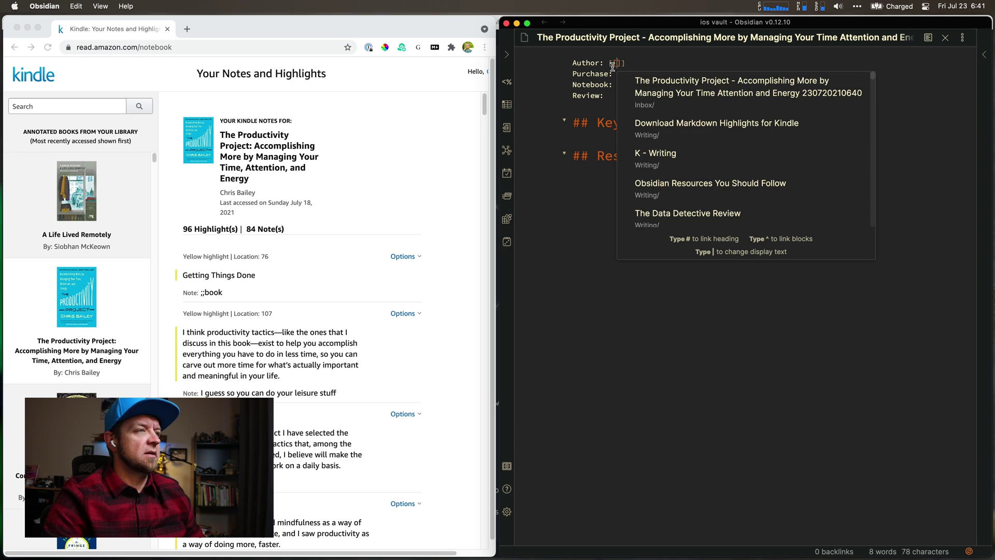
type("ris Baily")
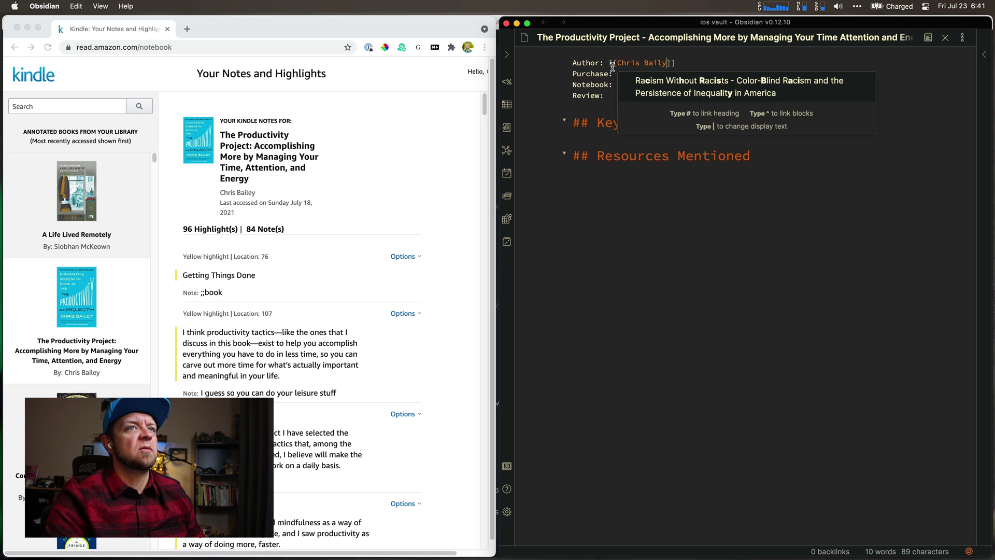
key("Escape")
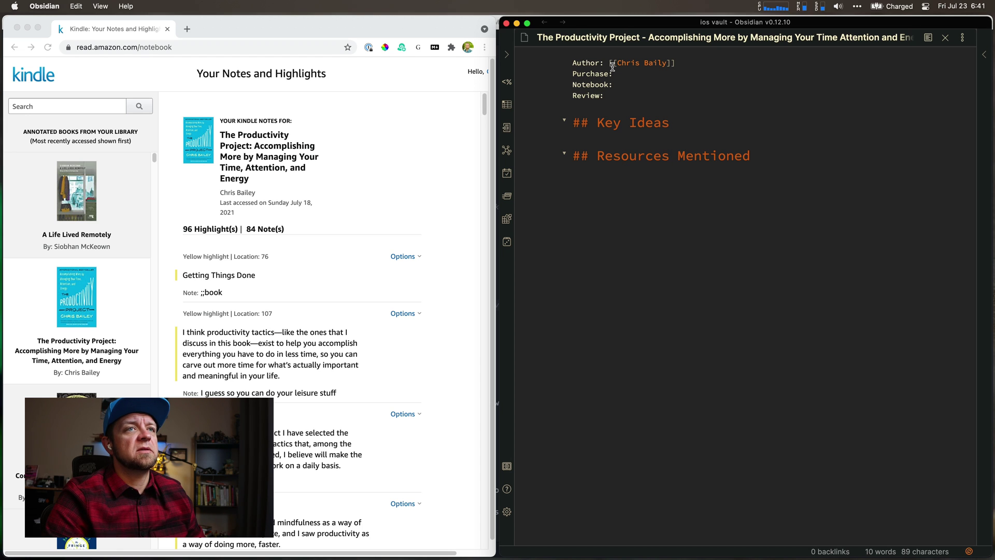
left_click(780, 149)
key("Return")
key("Return")
type("[[")
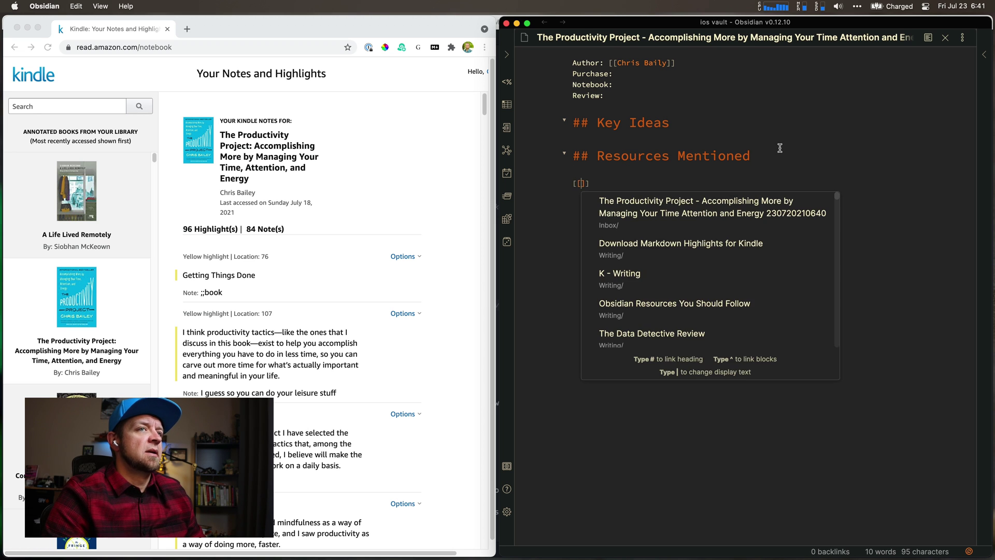
key("BackSpace")
key("BackSpace")
type("- ")
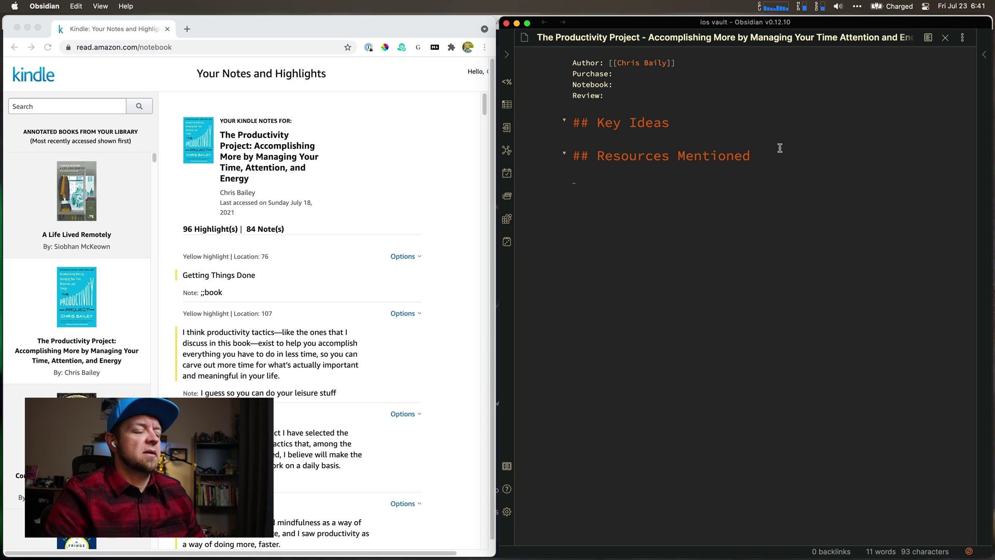
type("[[Getting")
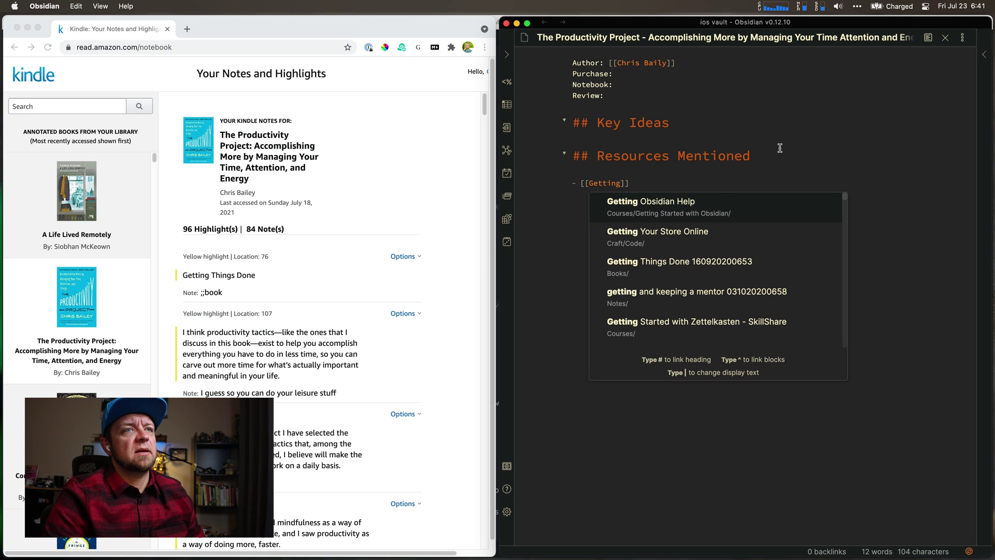
type(" Thing")
key("Return")
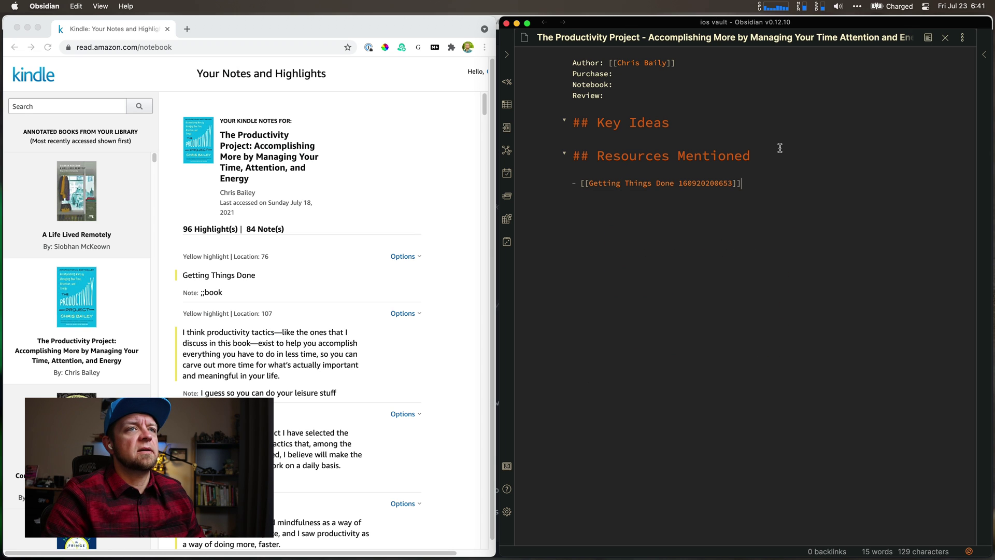
type("Loc")
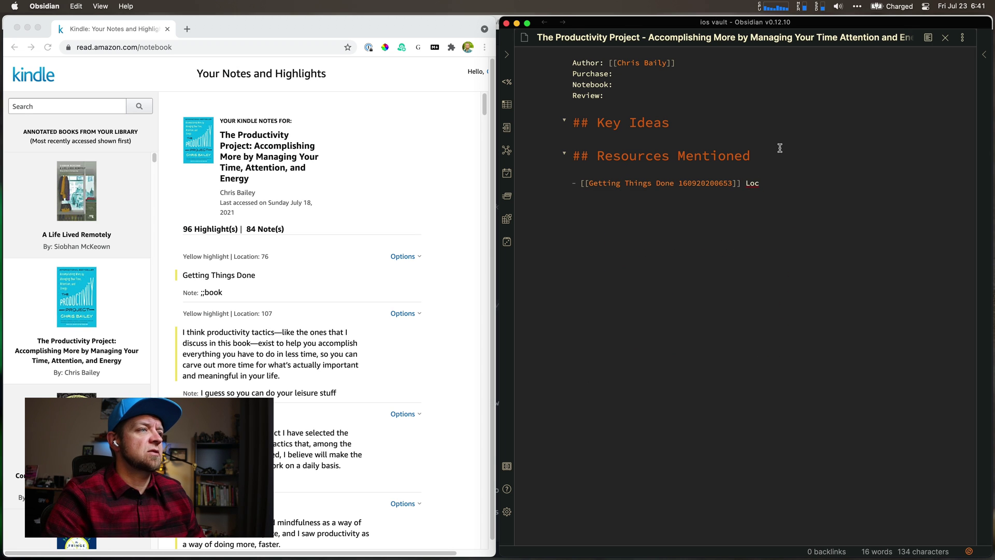
type(" 7")
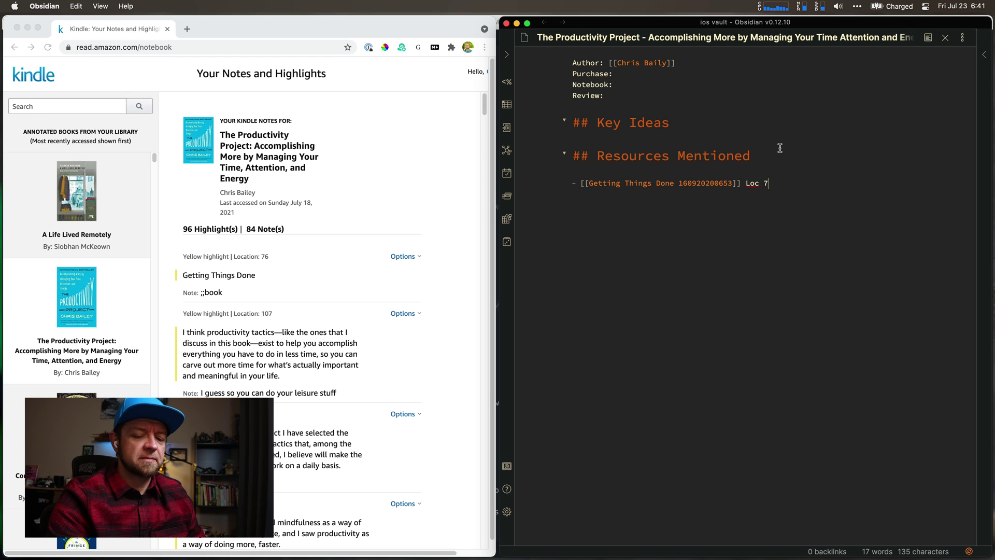